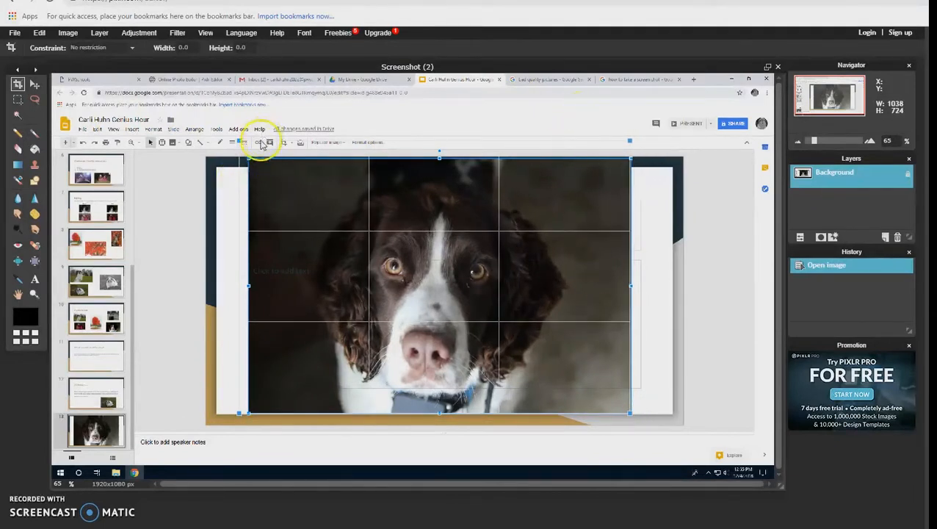
Crop the screenshot to just the dog photo, about 980 x 658 px, trimming away the surrounding slide and browser window
drag(249, 157, 251, 160)
drag(250, 414, 256, 409)
drag(631, 409, 624, 407)
right_click(599, 305)
click(550, 285)
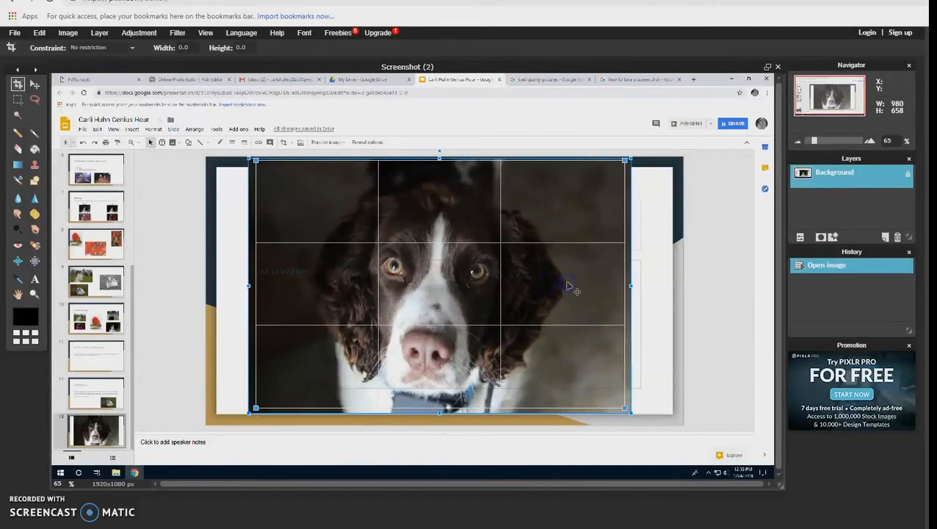
right_click(568, 285)
click(583, 263)
double_click(585, 262)
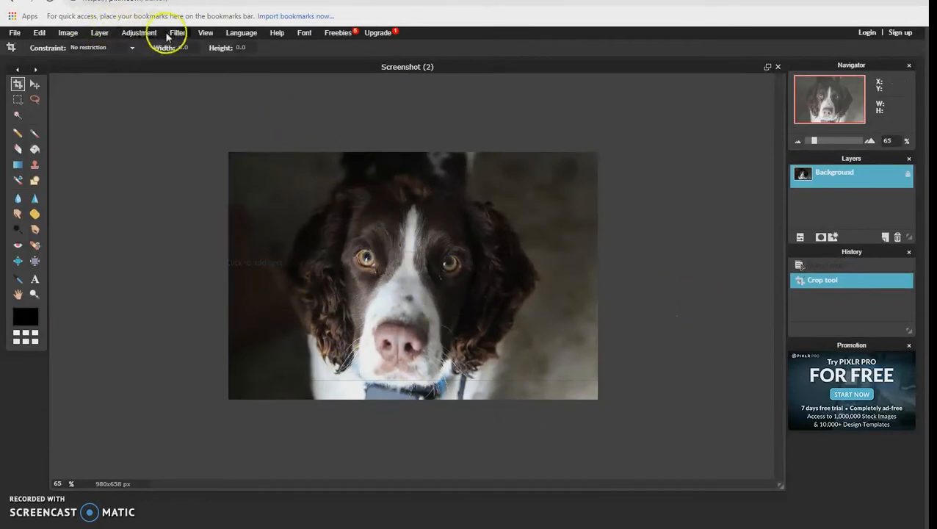
Raise the dog photo's saturation to 90 with the Hue & Saturation adjustment
click(143, 34)
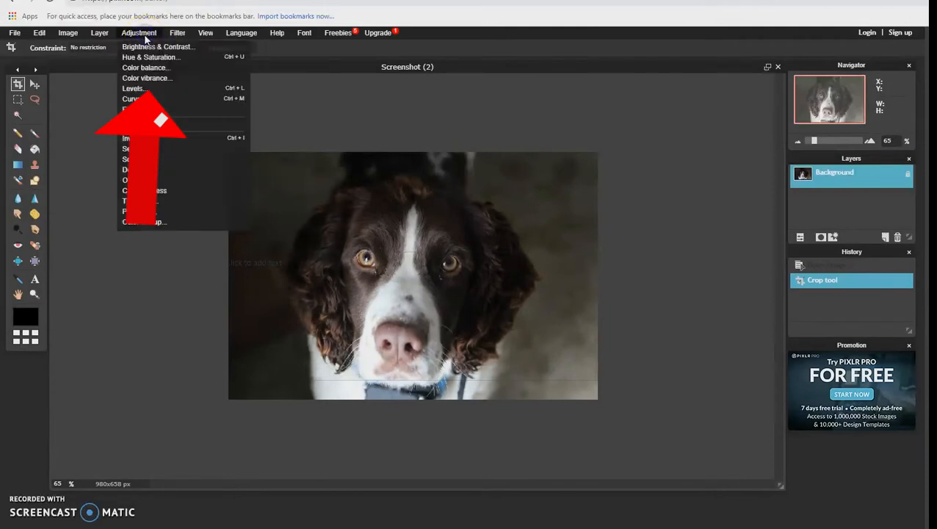
click(147, 58)
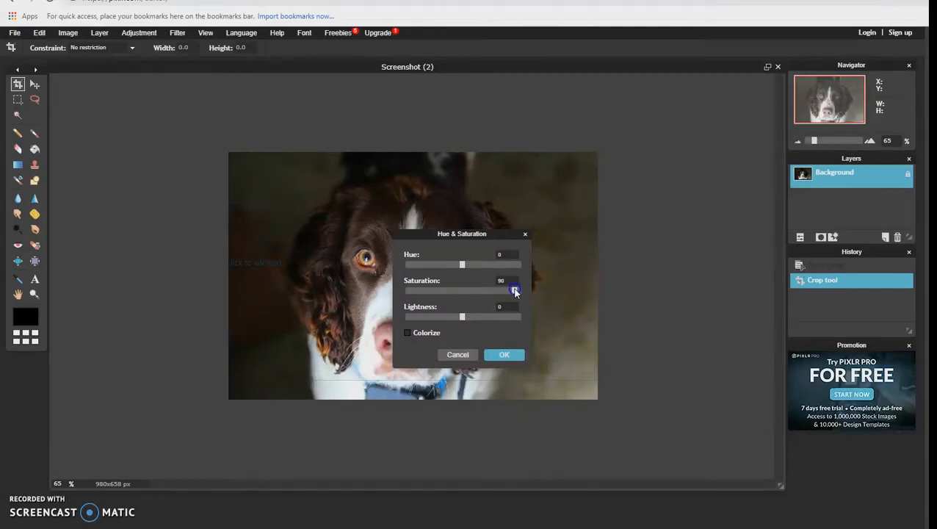
click(502, 353)
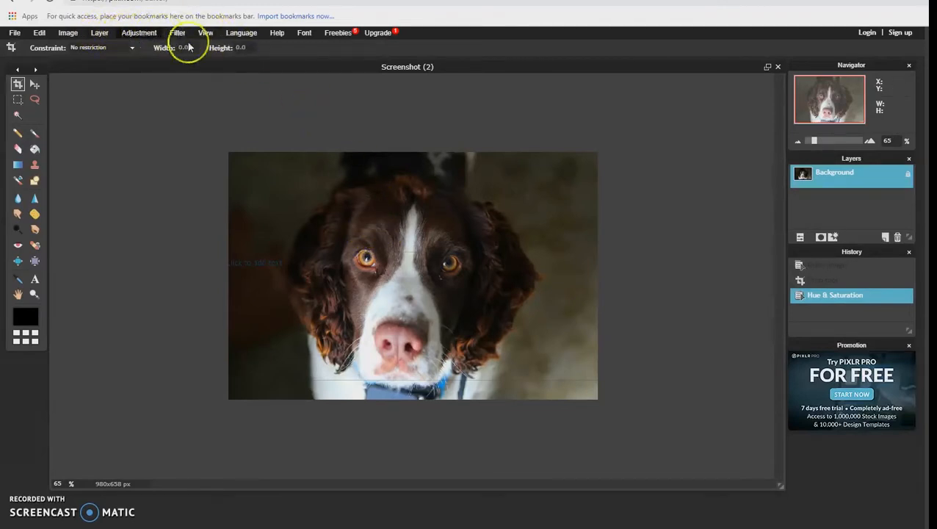
Apply an Exposure adjustment of 15 to brighten the dog photo
click(151, 32)
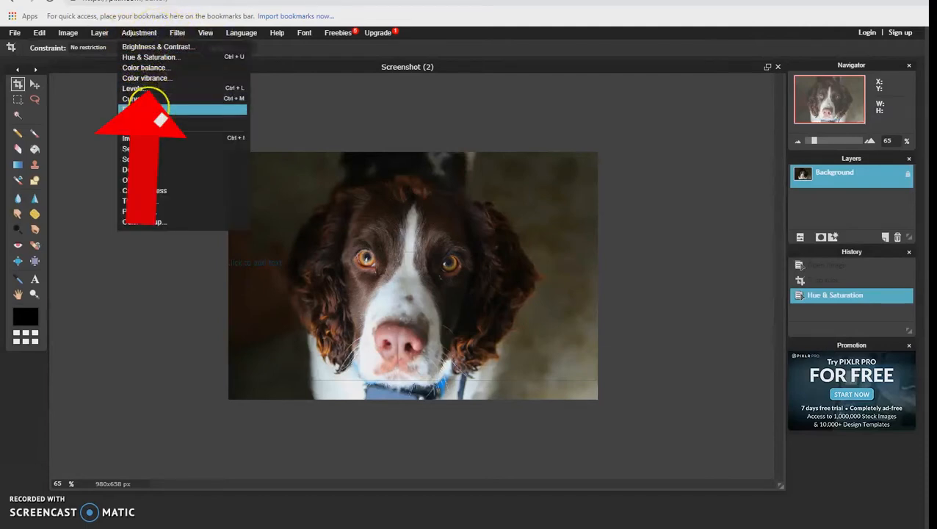
click(151, 108)
mouse_move(451, 266)
mouse_down()
mouse_move(532, 282)
mouse_move(394, 289)
mouse_move(437, 287)
mouse_move(446, 276)
mouse_move(449, 284)
mouse_up()
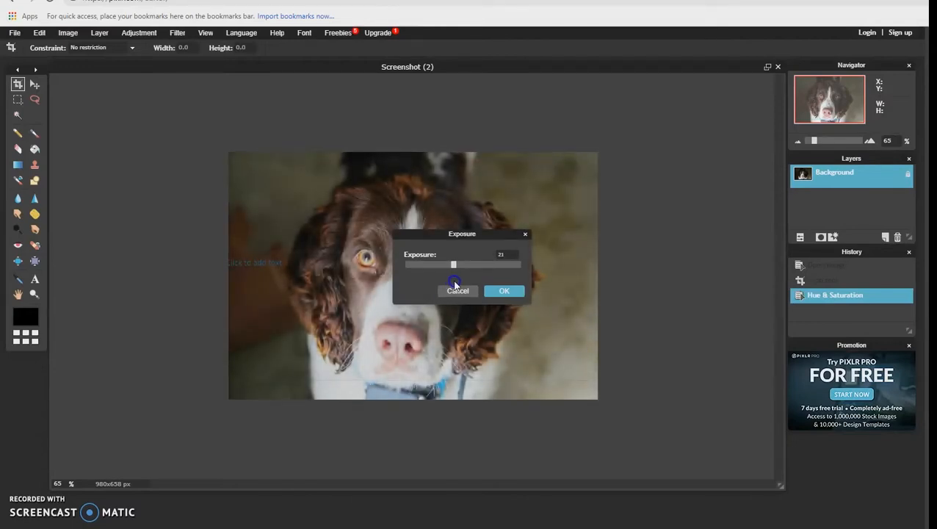
drag(455, 284, 440, 283)
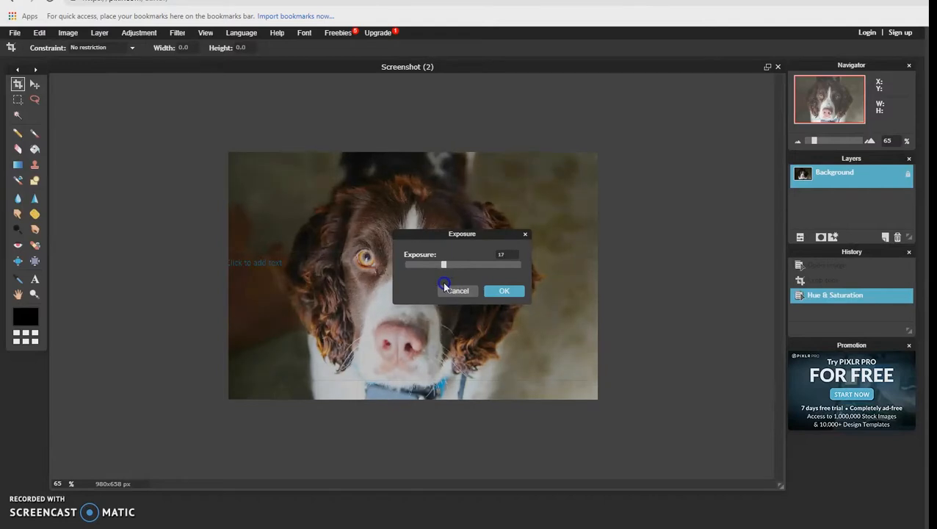
click(497, 288)
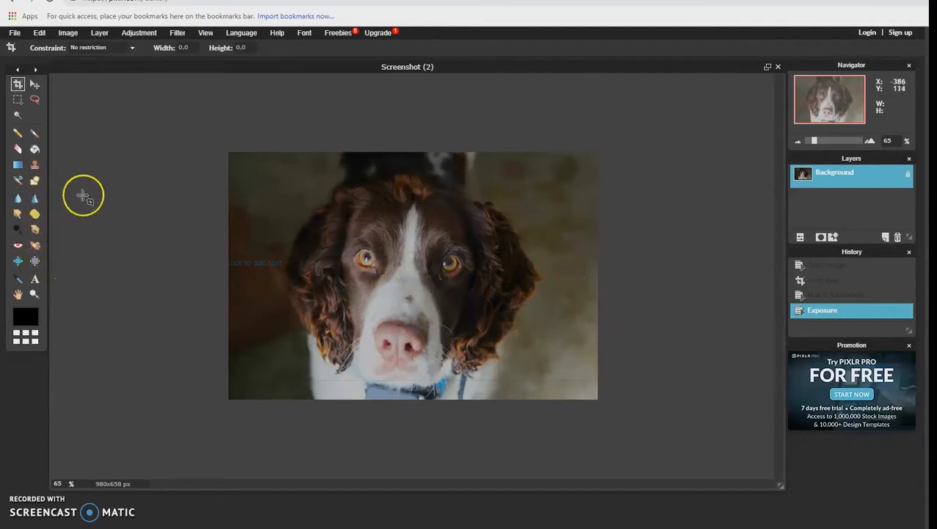
Try the Water swirl filter with amount 14 and a changed size, and revert the photo to the Exposure history state
click(178, 34)
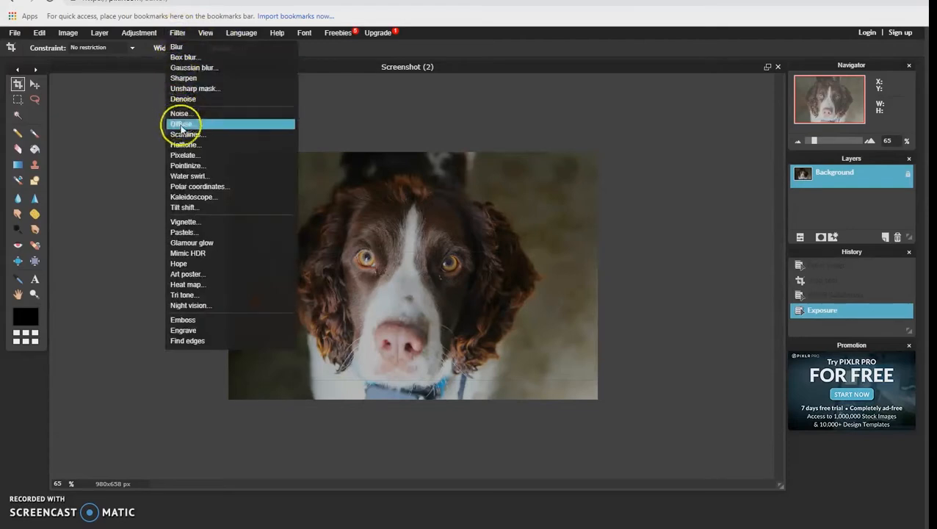
click(208, 177)
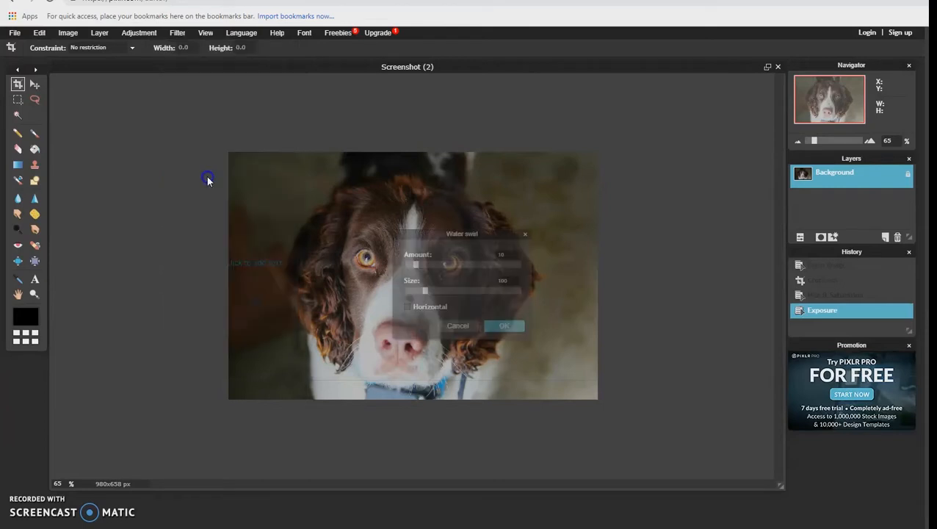
click(417, 265)
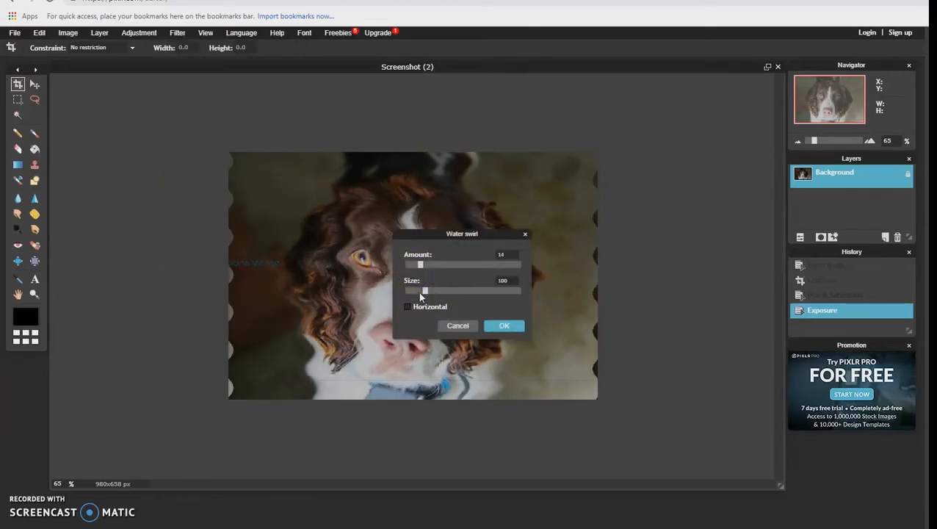
drag(467, 299, 483, 301)
click(503, 325)
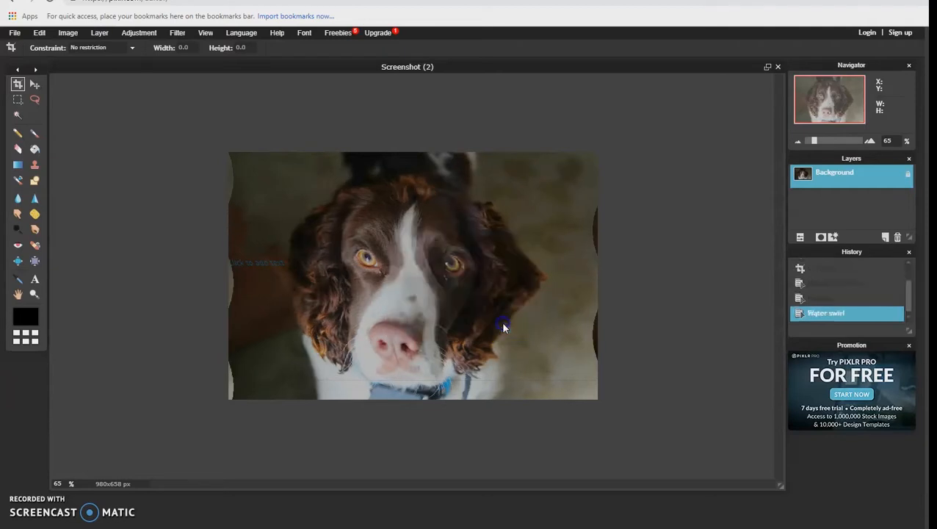
click(849, 298)
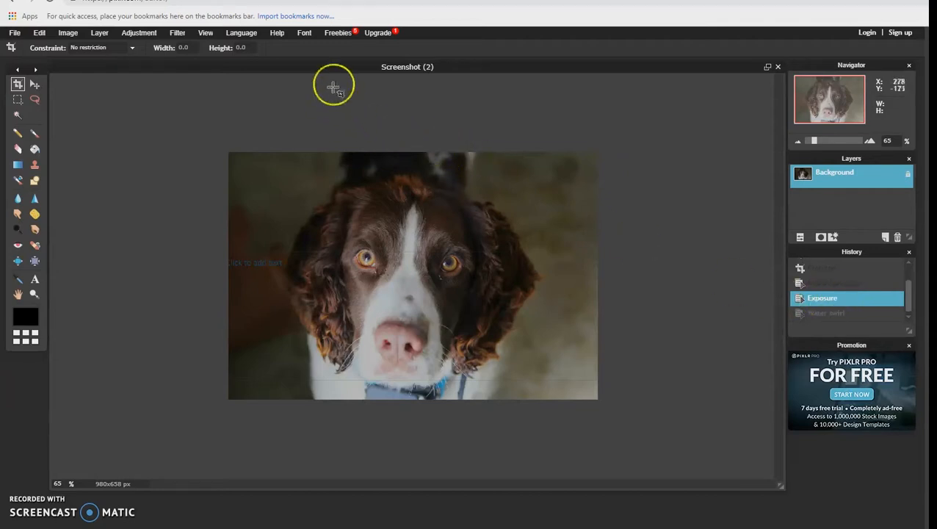
click(304, 33)
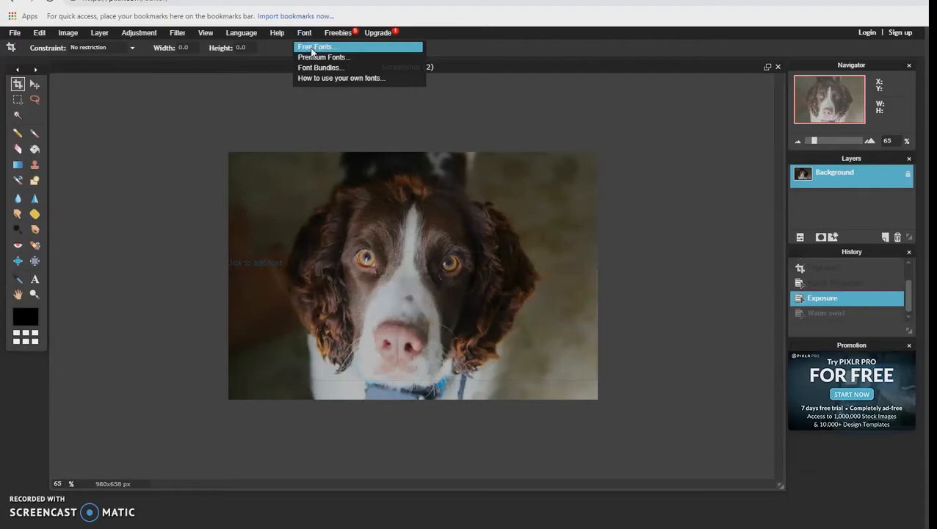
click(313, 48)
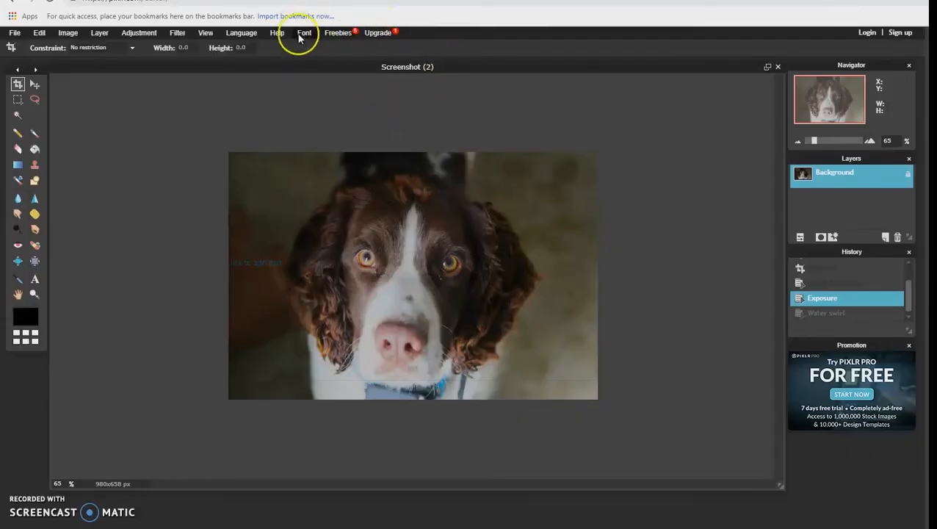
click(300, 35)
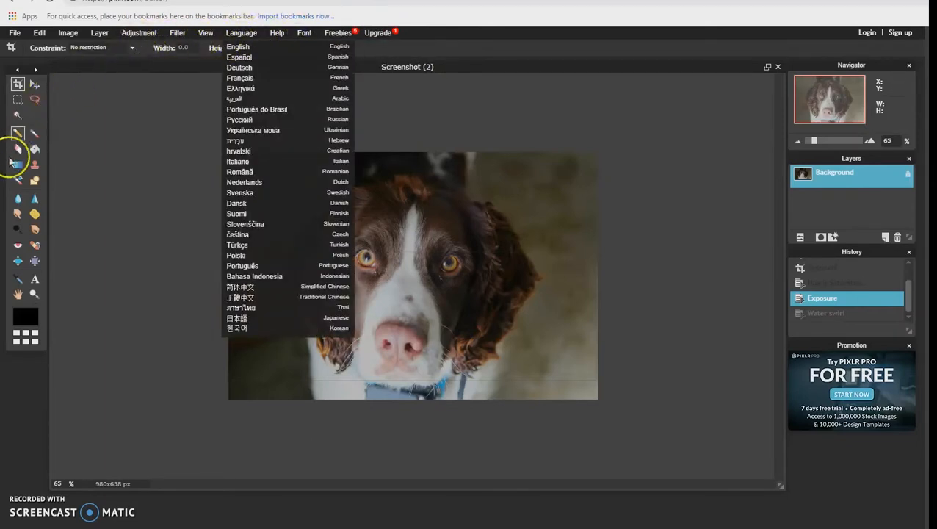
Add the text "toby" near the photo's upper-right corner with the Type tool, using the Adobe Devanagari font
click(34, 279)
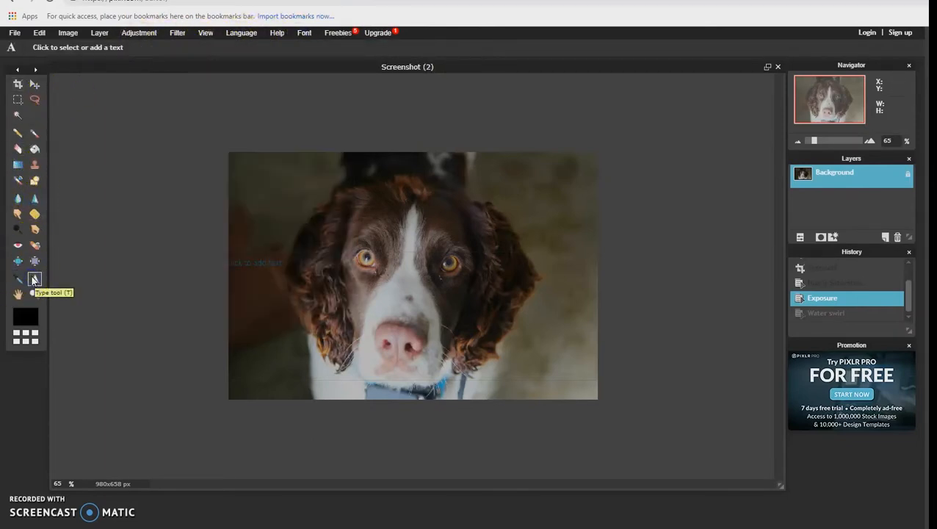
click(545, 169)
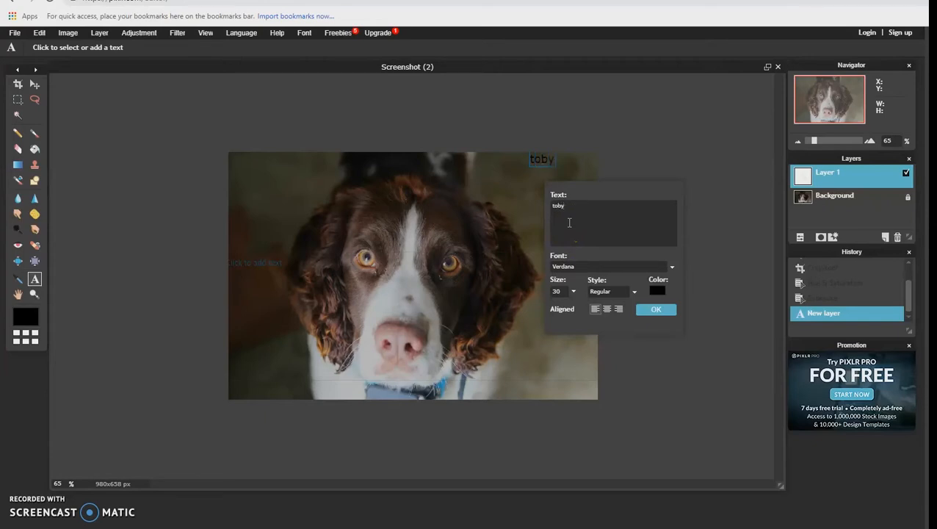
click(672, 266)
click(602, 313)
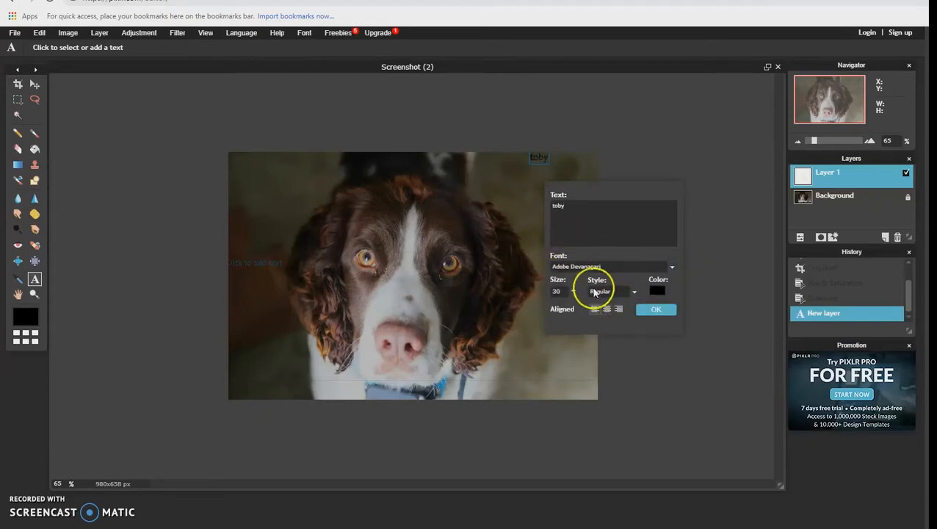
Change the color of the "toby" text to a medium green
click(633, 293)
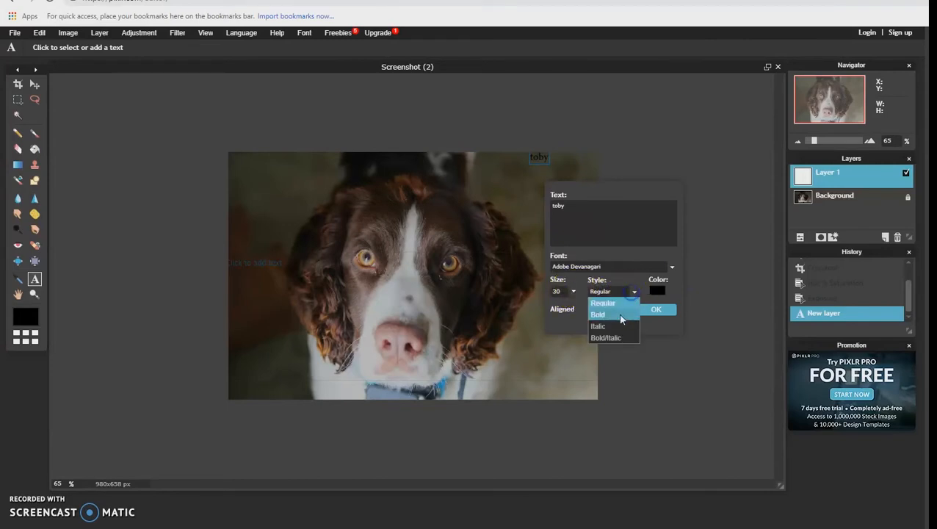
click(656, 290)
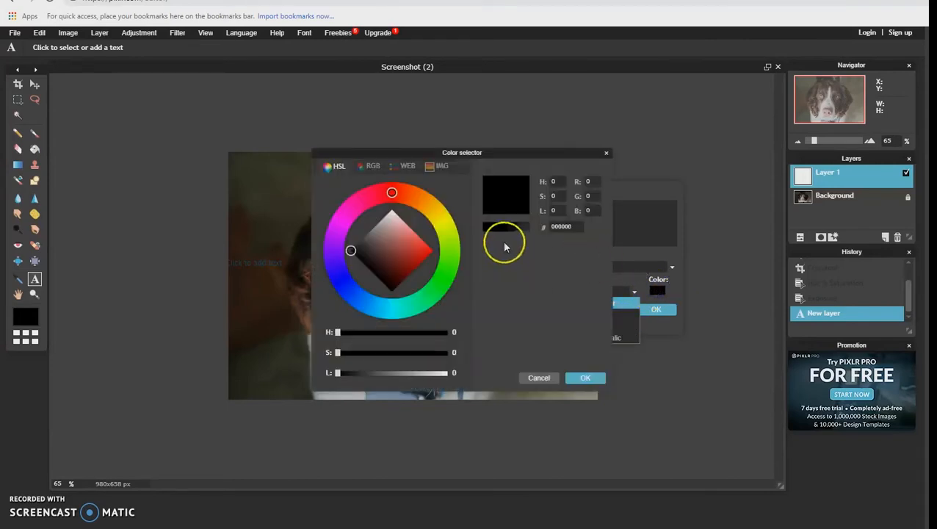
mouse_move(393, 194)
mouse_down()
mouse_move(431, 203)
mouse_move(456, 241)
mouse_move(461, 272)
mouse_up()
drag(355, 255, 412, 250)
click(583, 379)
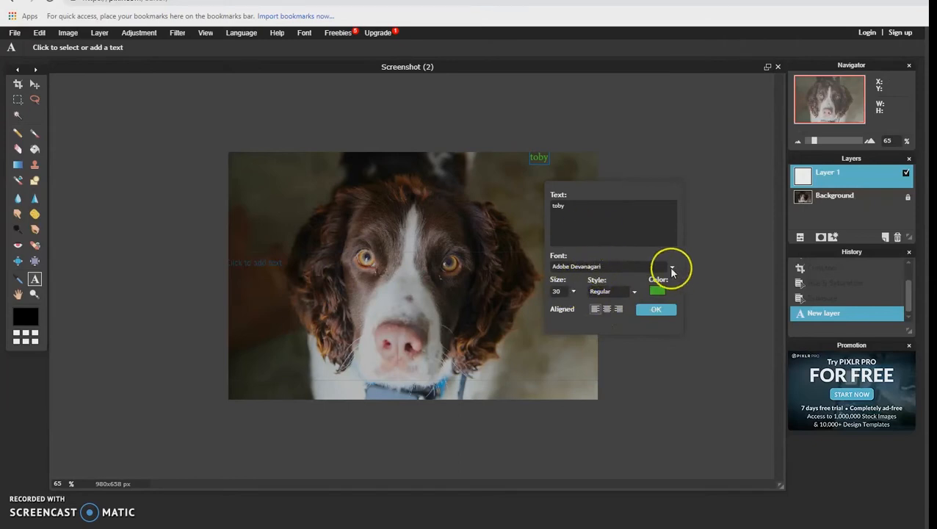
Set the font of the "toby" text to Minion Pro Med and apply the text settings
click(672, 269)
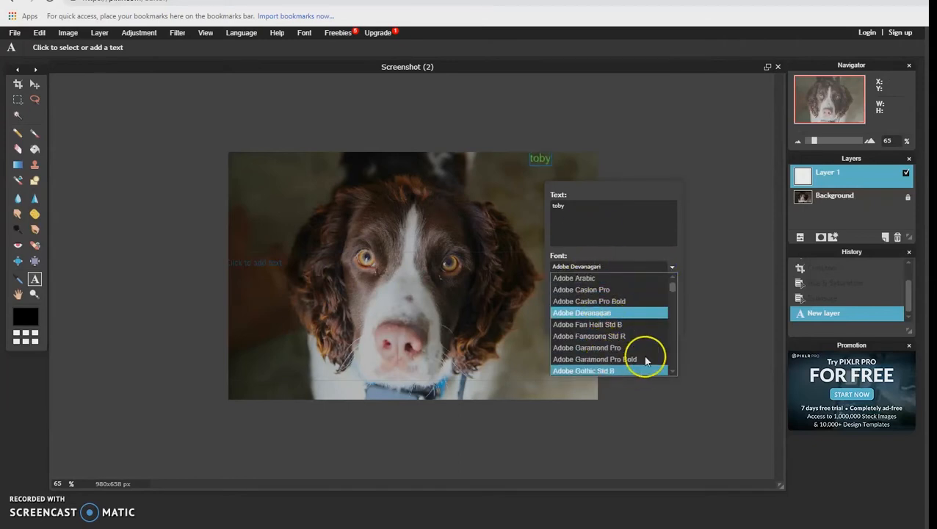
drag(669, 290, 663, 330)
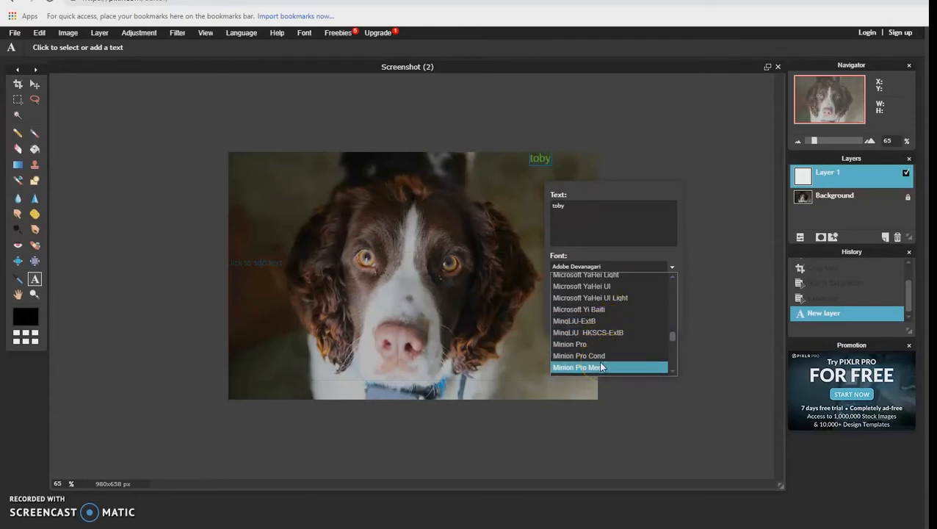
click(601, 367)
click(558, 208)
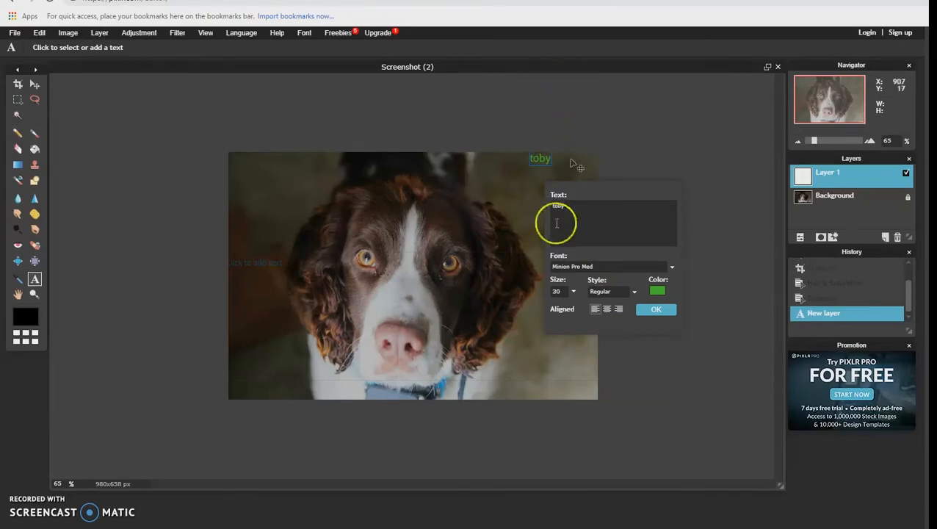
click(665, 309)
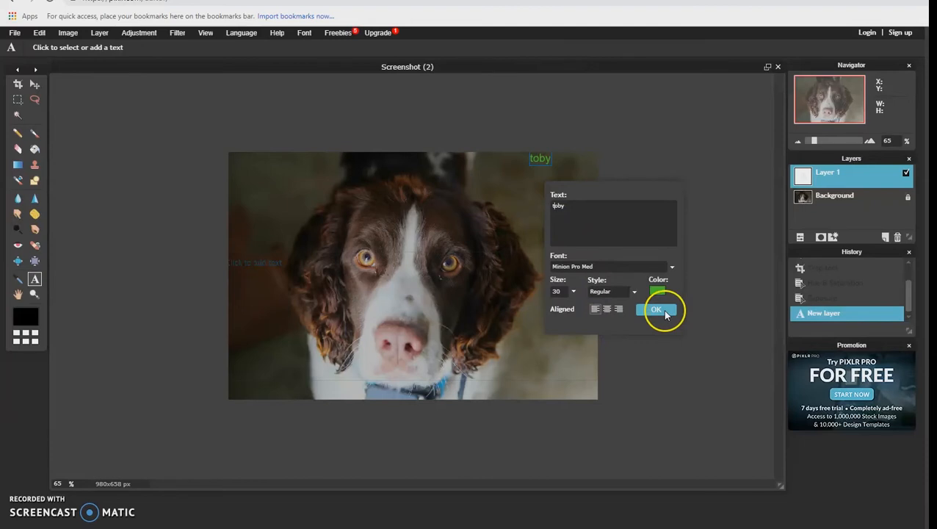
Reopen the "toby" text for editing and enlarge it to size 124
click(537, 173)
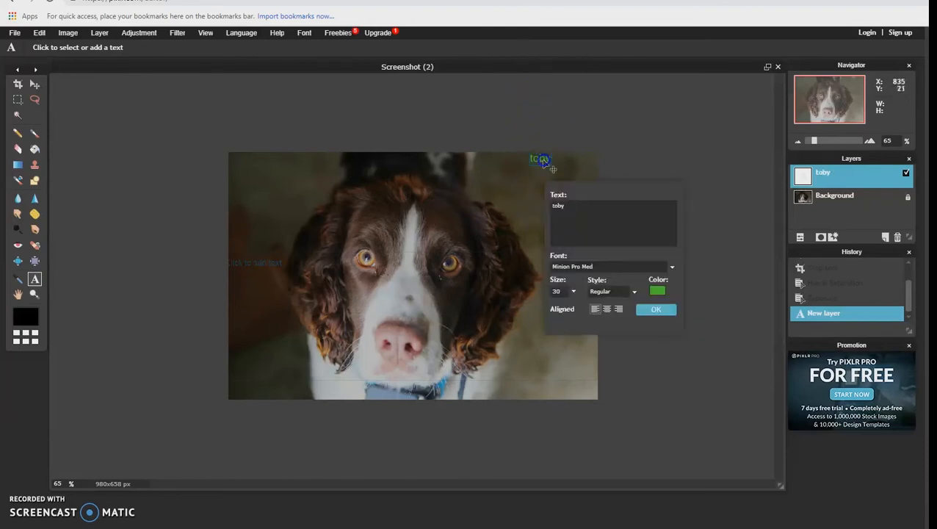
click(574, 291)
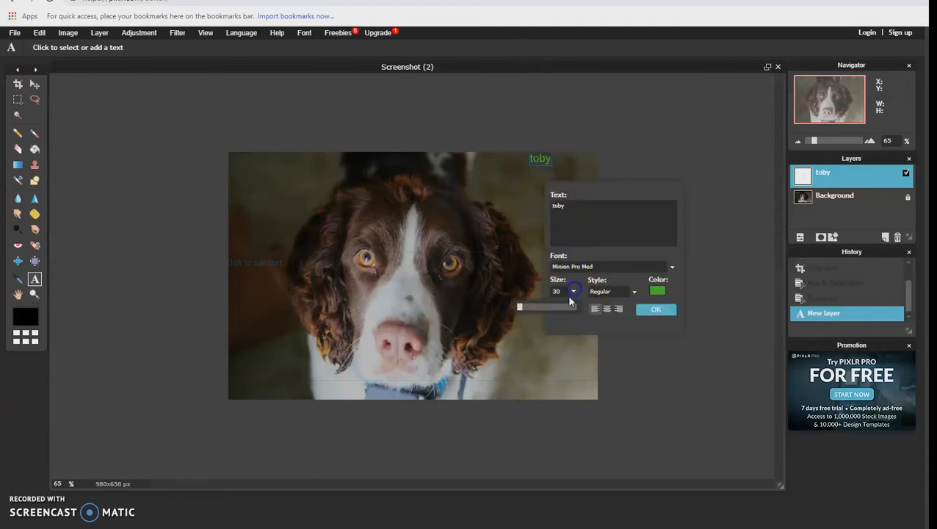
mouse_move(528, 312)
mouse_down()
mouse_move(518, 308)
mouse_move(538, 307)
mouse_move(525, 319)
mouse_up()
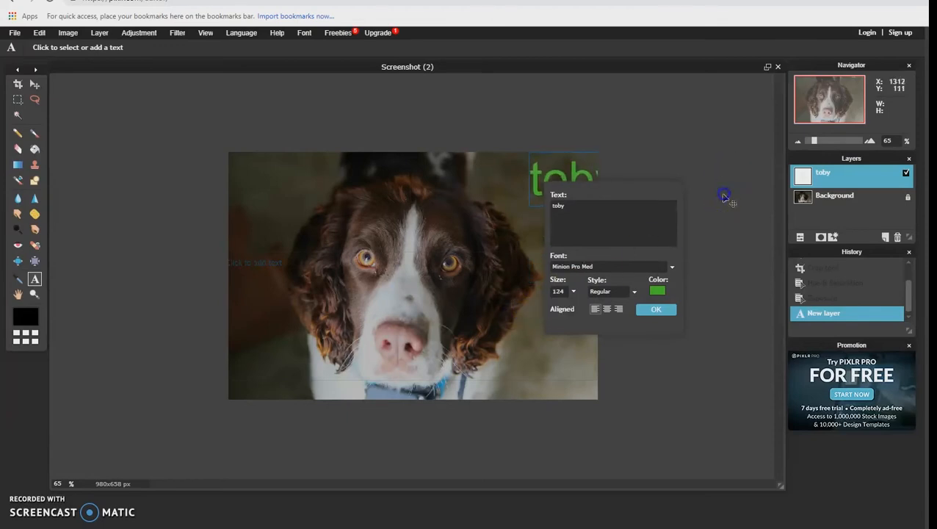
click(664, 309)
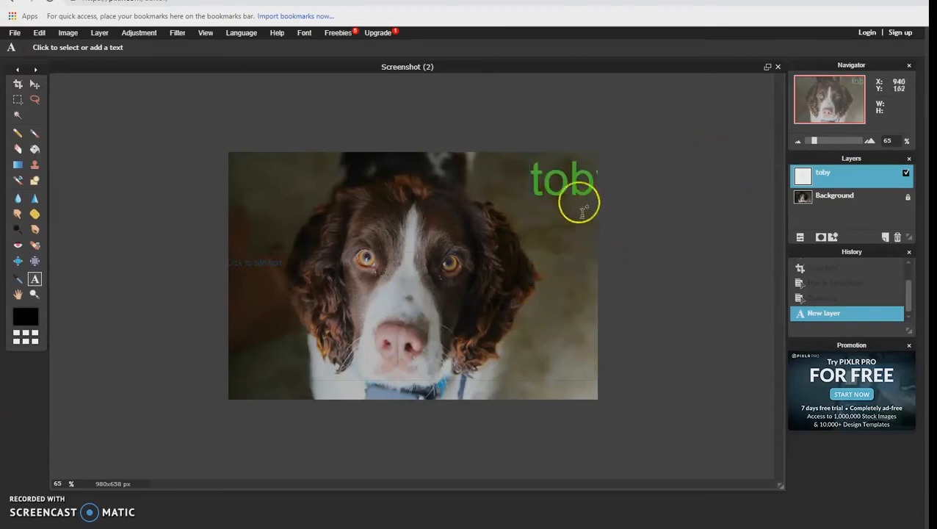
Move the "toby" text left and slightly down so the whole word fits inside the photo's upper-right area
click(552, 189)
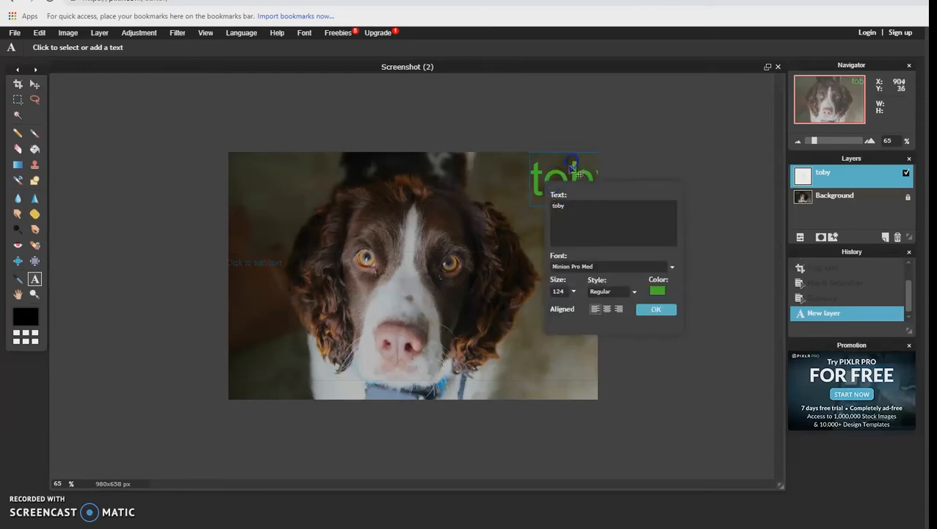
click(669, 309)
click(549, 182)
drag(530, 168, 483, 163)
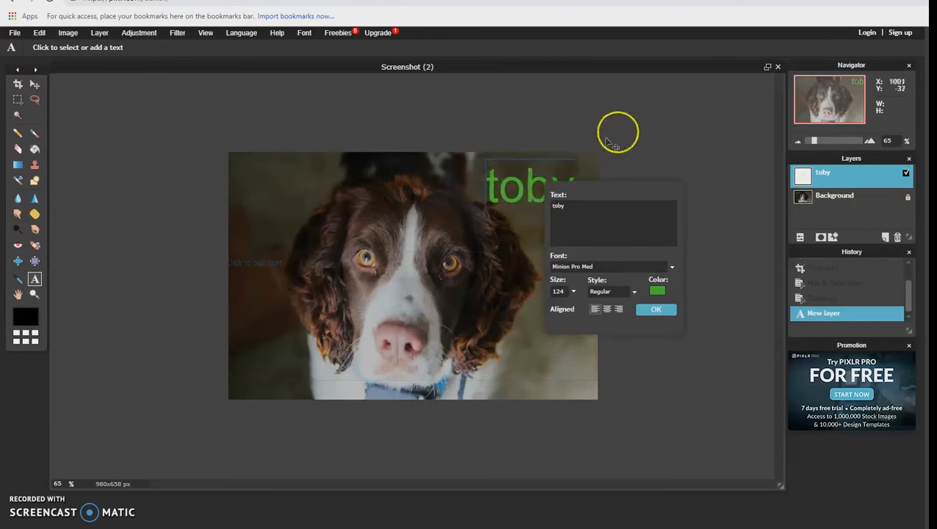
click(666, 307)
click(658, 269)
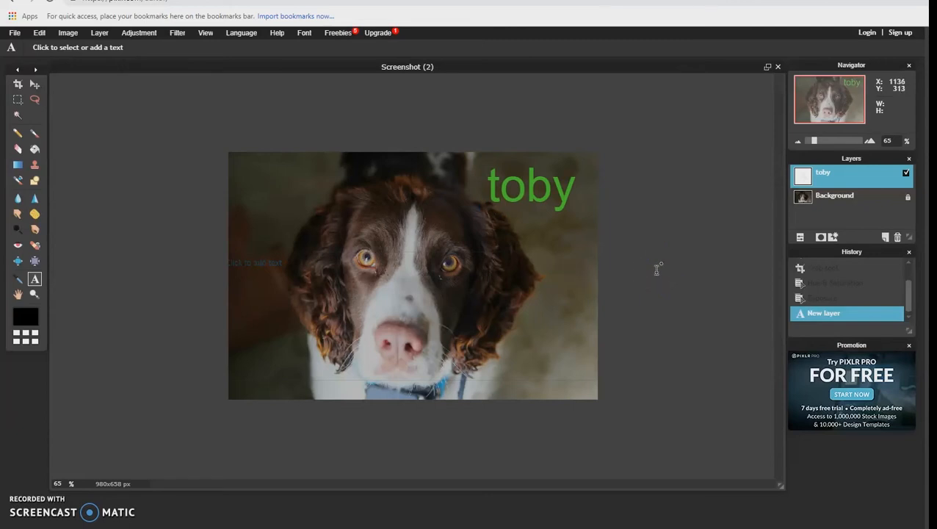